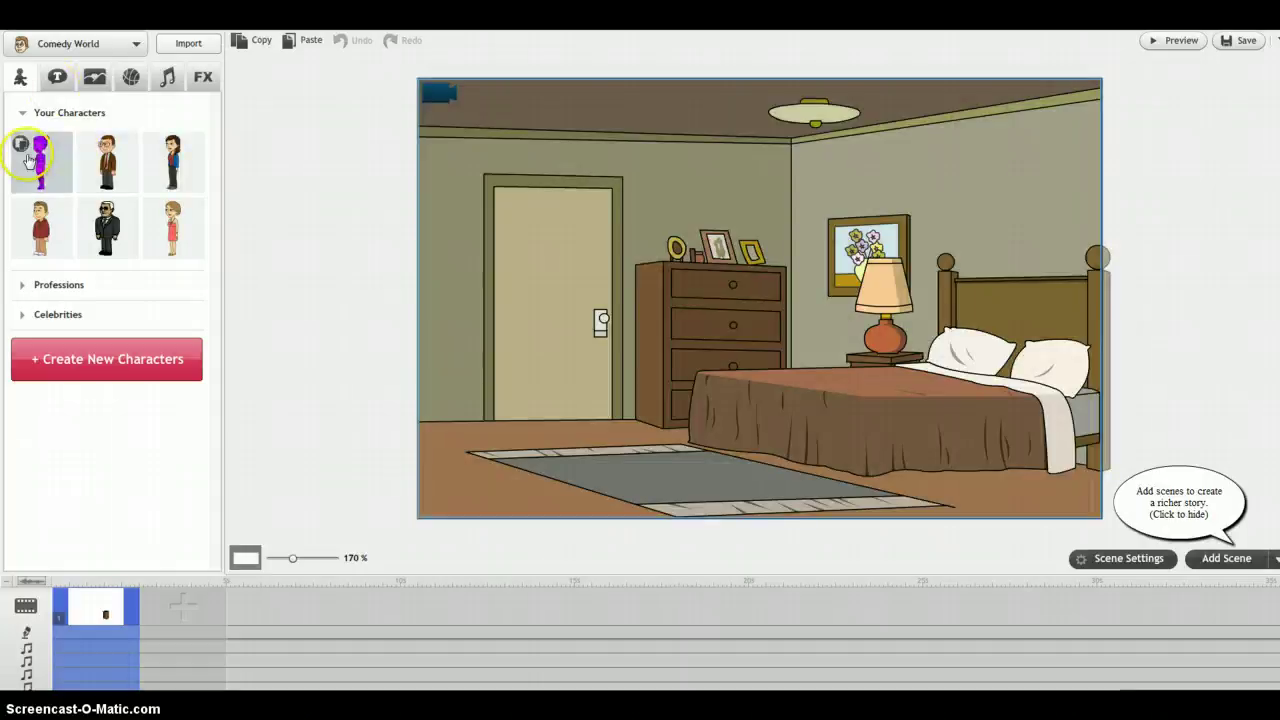
Step: Drag the purple female character from Your Characters into the bedroom scene
drag(35, 155, 946, 203)
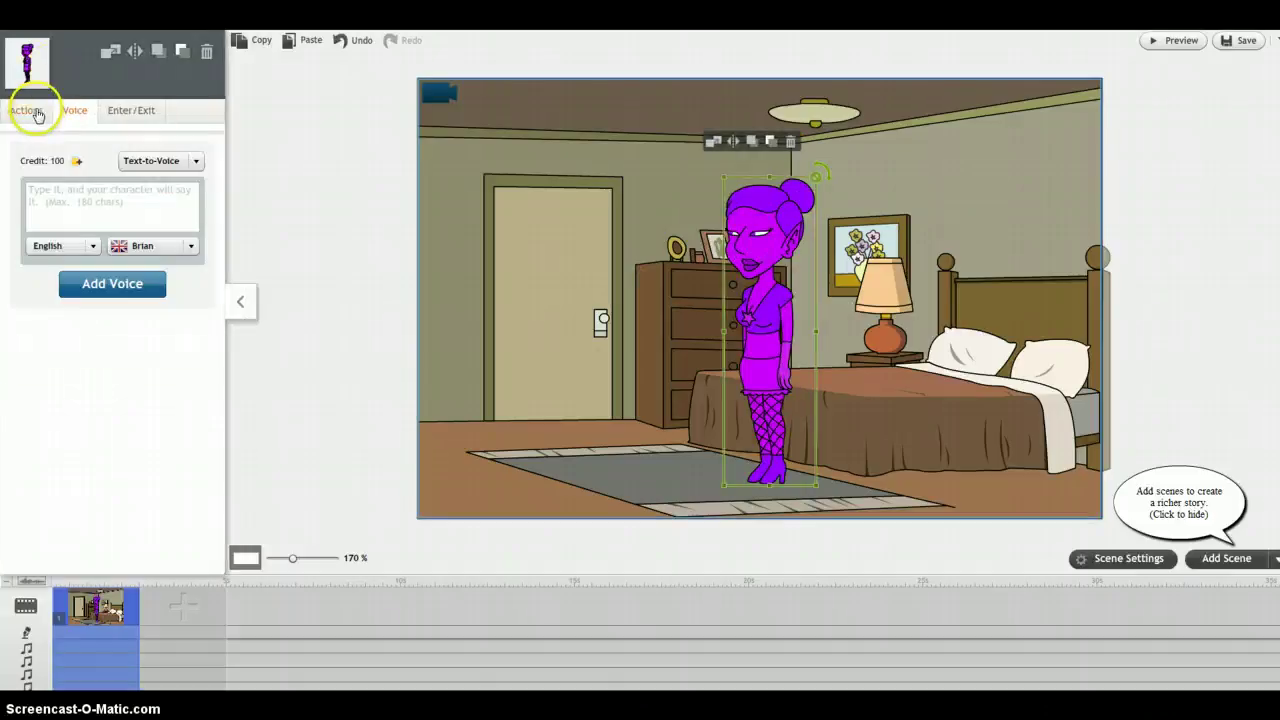
Step: Switch the voice source to Mic Recording and allow microphone access
click(150, 163)
click(150, 200)
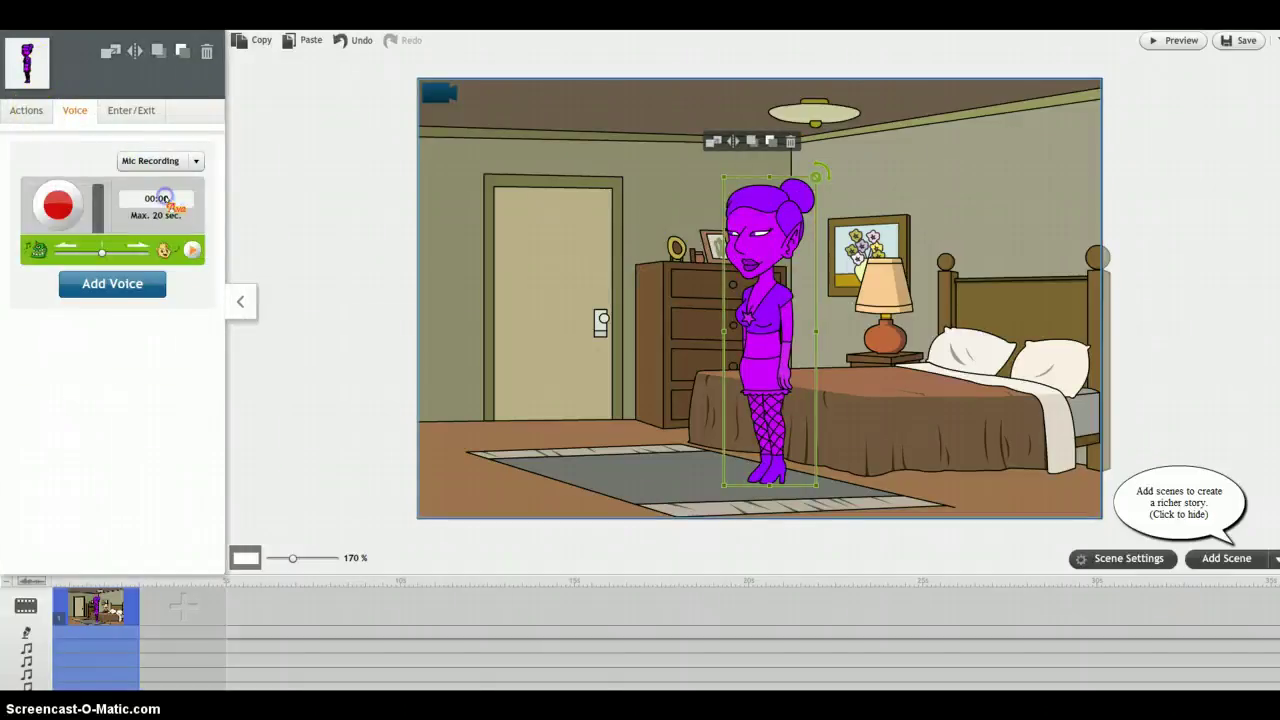
click(58, 207)
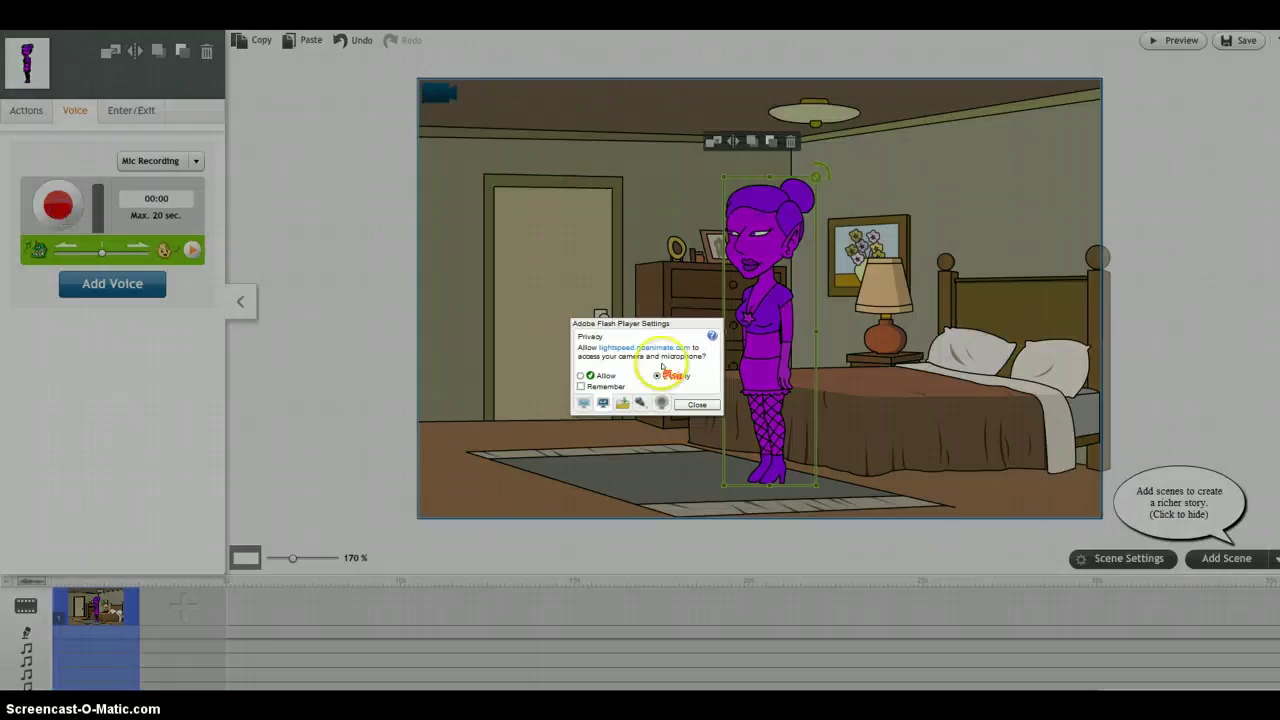
click(583, 376)
Step: Record a voice take, restarting it a few times, and stop at 00:20
click(697, 404)
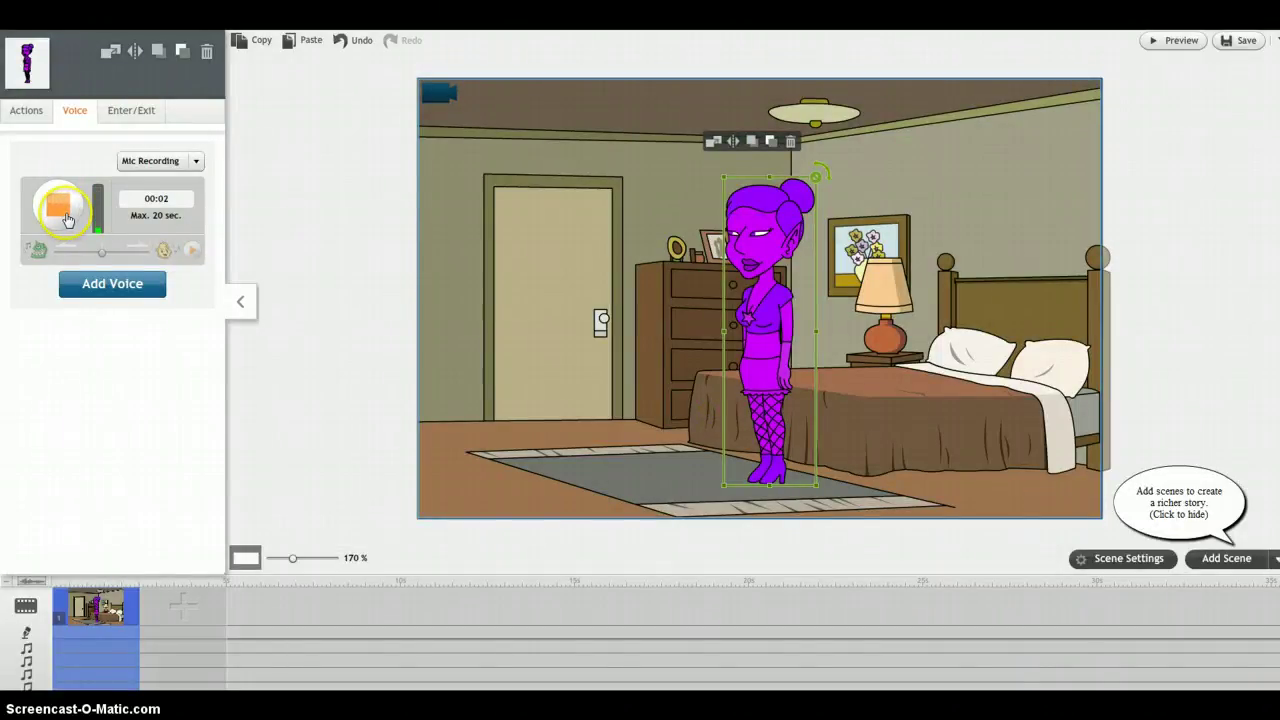
click(66, 219)
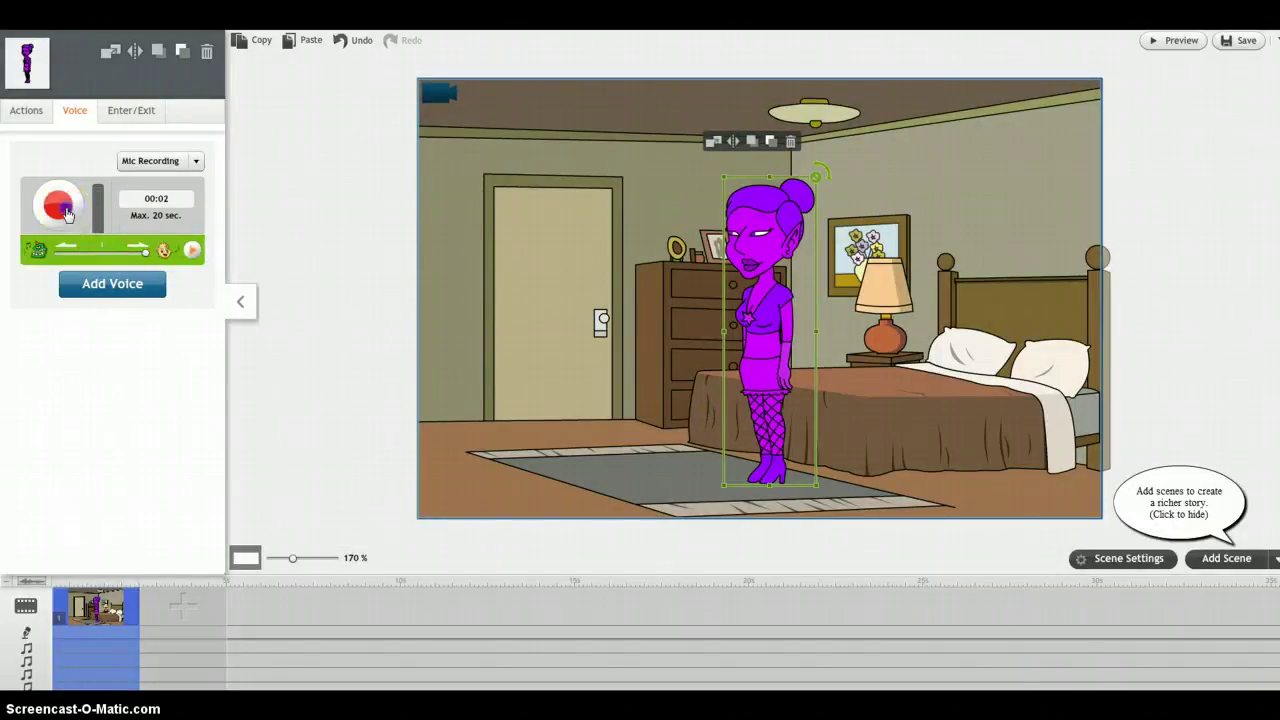
click(67, 214)
click(67, 214)
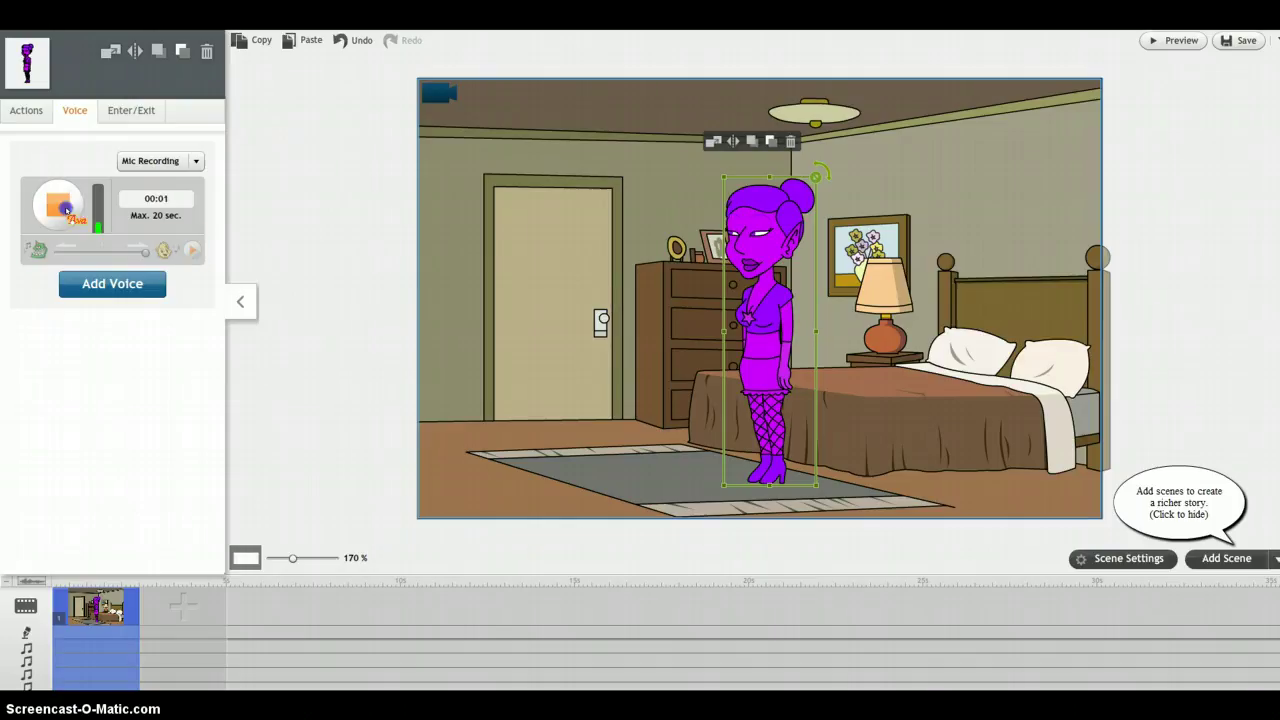
click(67, 214)
click(148, 136)
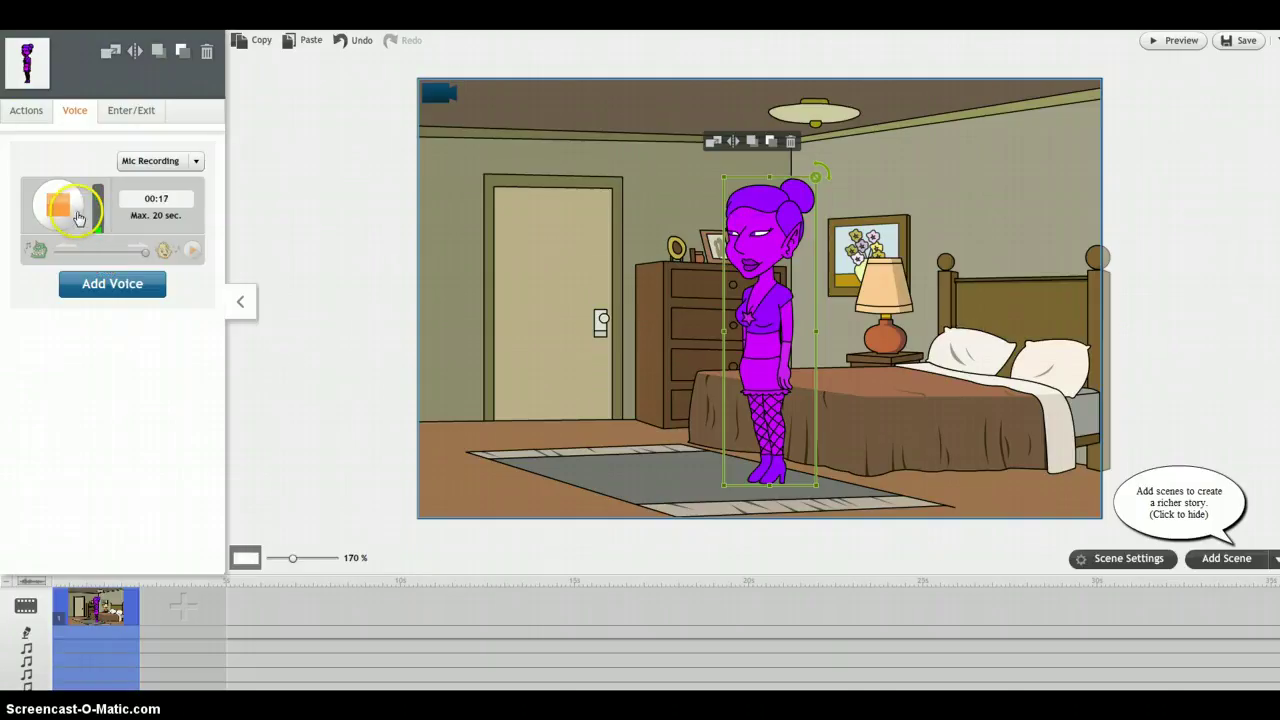
click(77, 215)
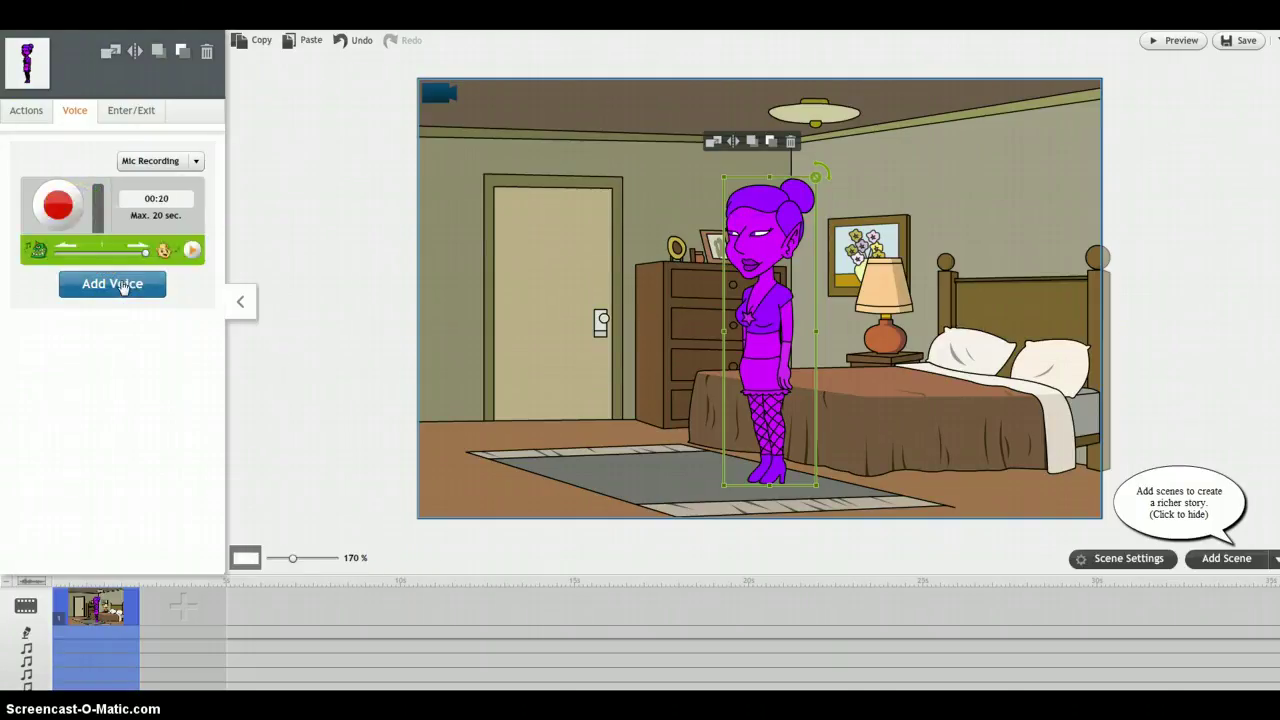
Step: Attach the 20-second recording with Add Voice and play it back
click(121, 286)
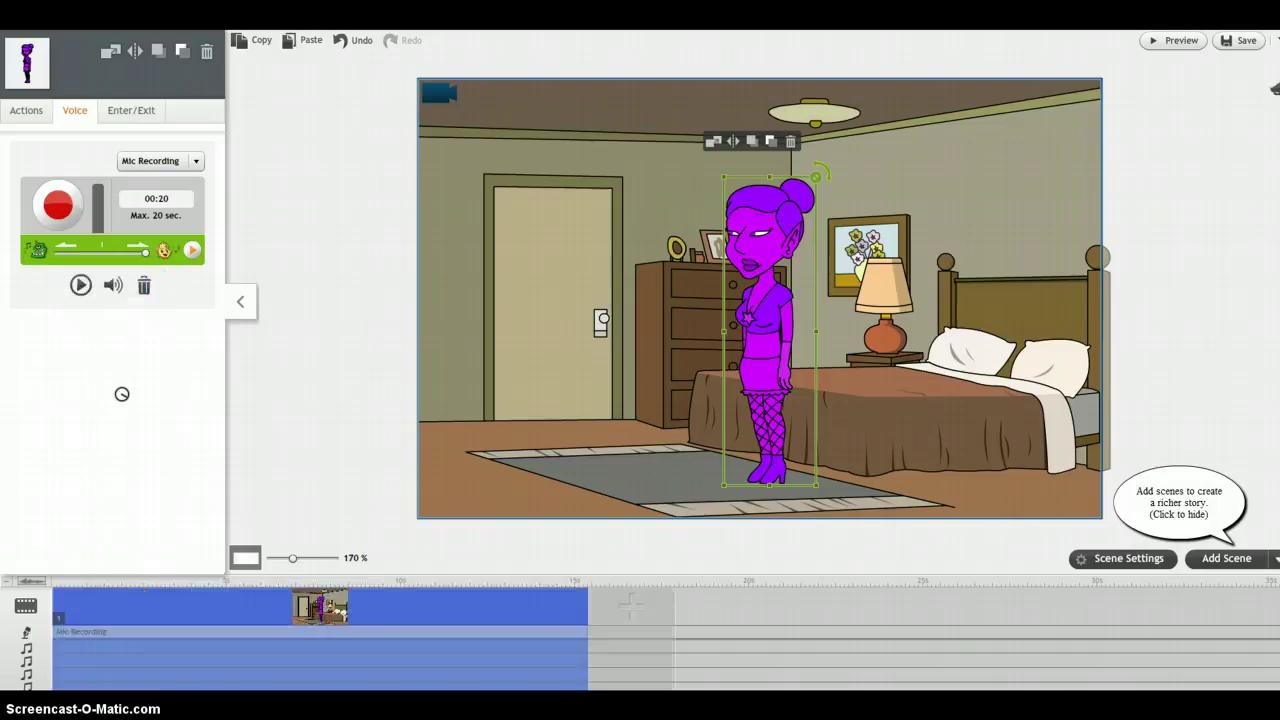
click(84, 285)
click(81, 285)
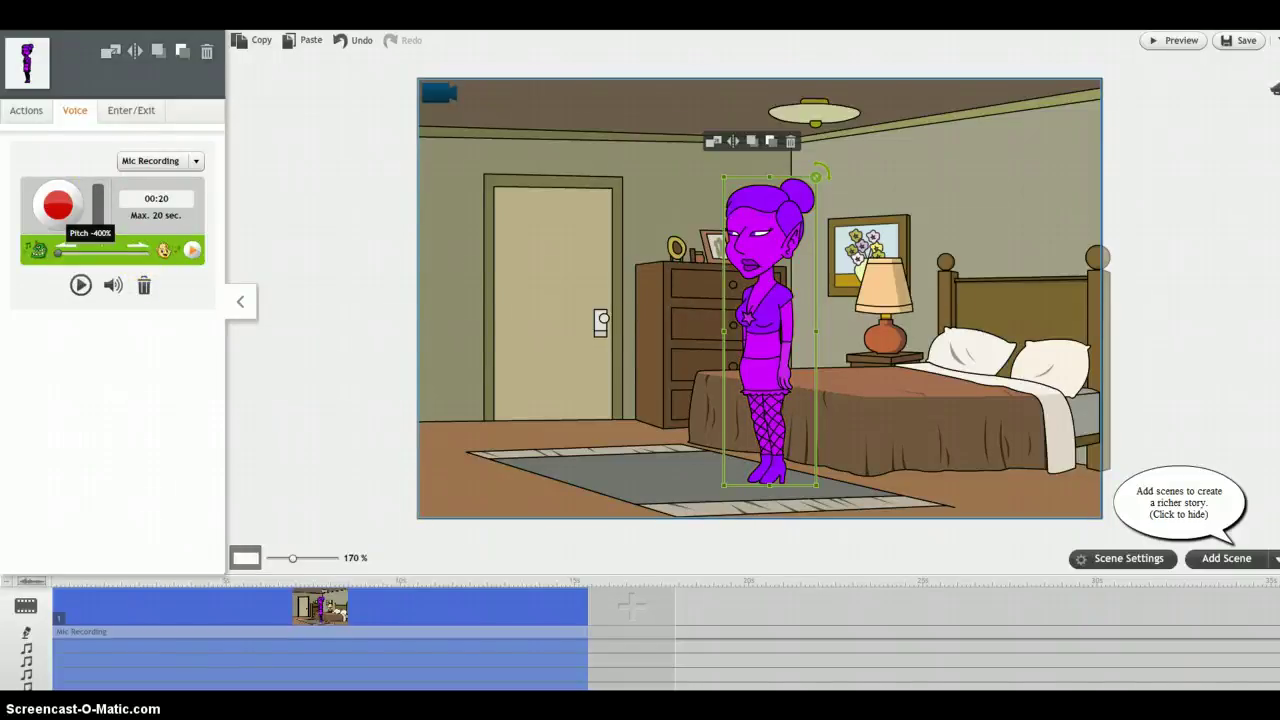
Step: Record a new 13-second take, update the voice with it, and play it back
click(57, 222)
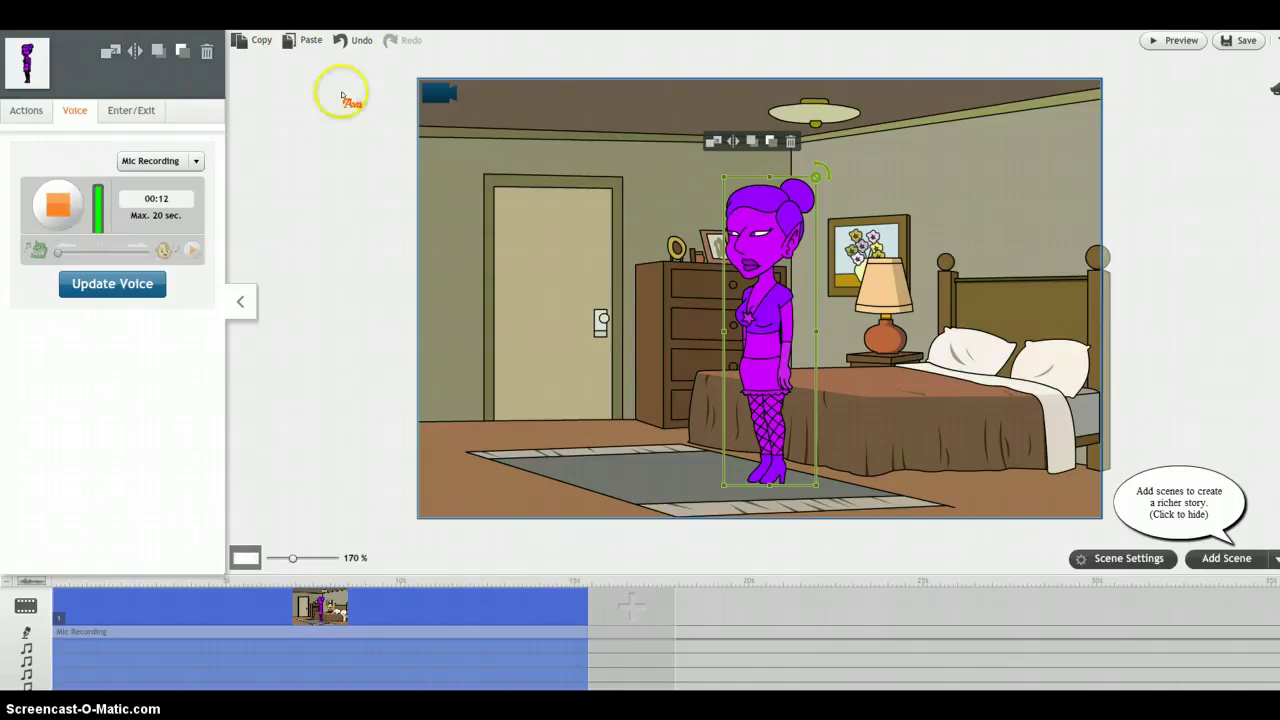
click(116, 286)
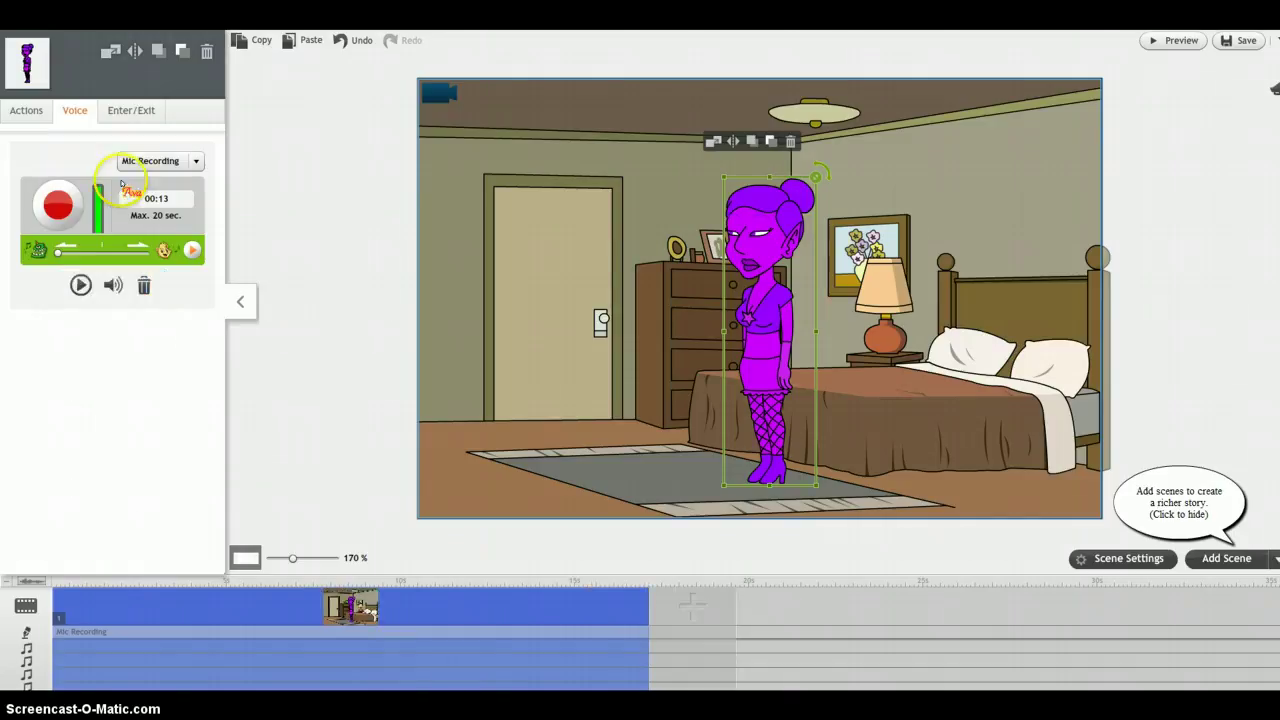
click(80, 286)
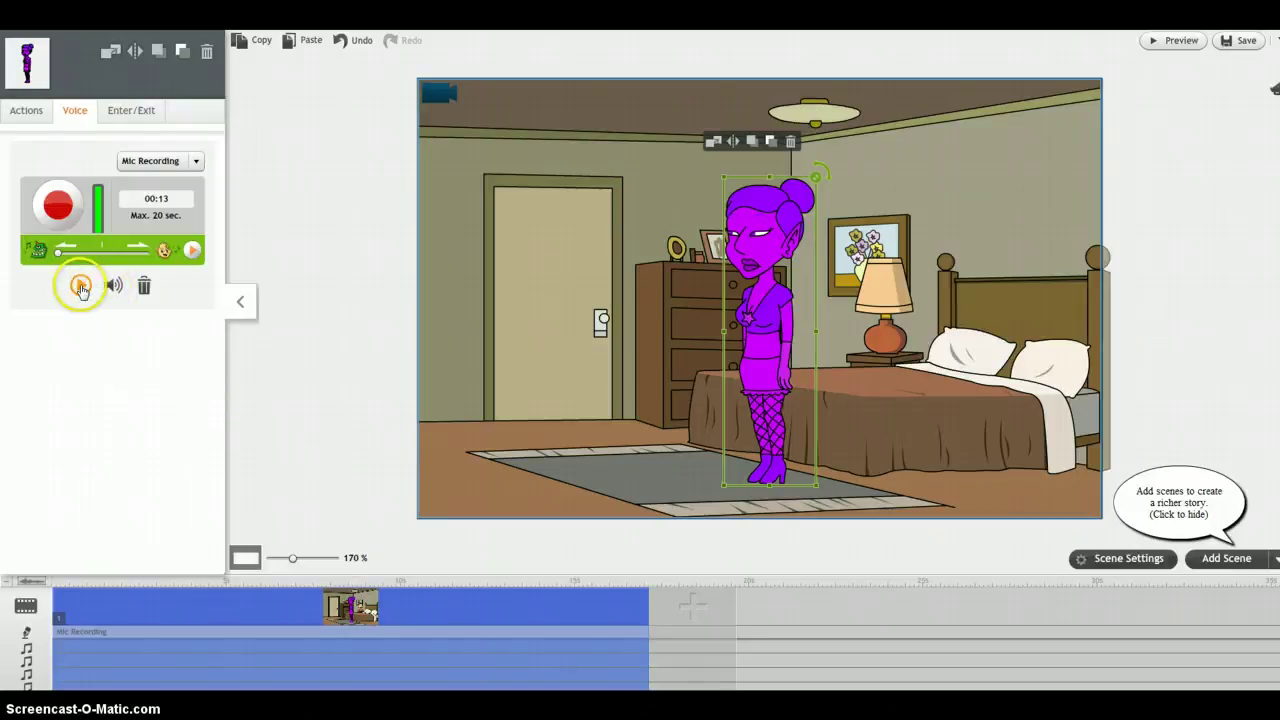
Step: Raise the voice pitch, record an 11-second replacement take, and play it back
mouse_move(58, 251)
mouse_down()
mouse_move(118, 255)
mouse_move(98, 255)
mouse_up()
click(55, 218)
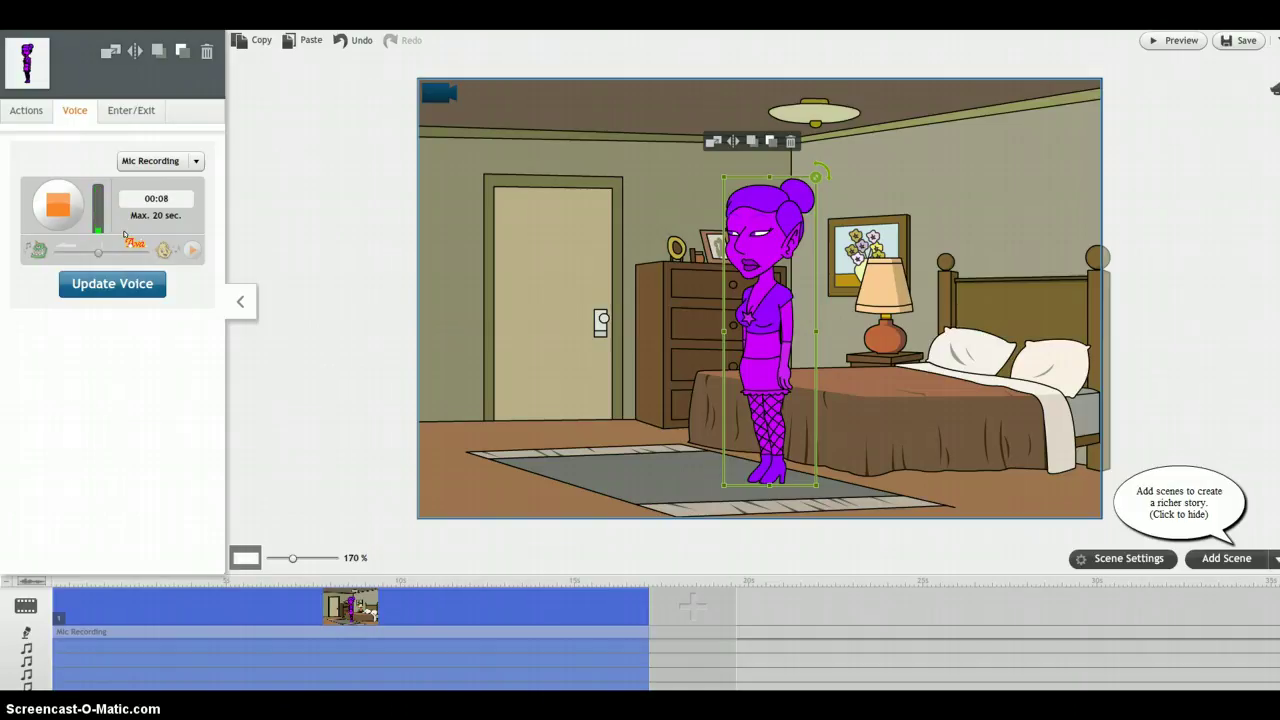
click(58, 205)
click(112, 298)
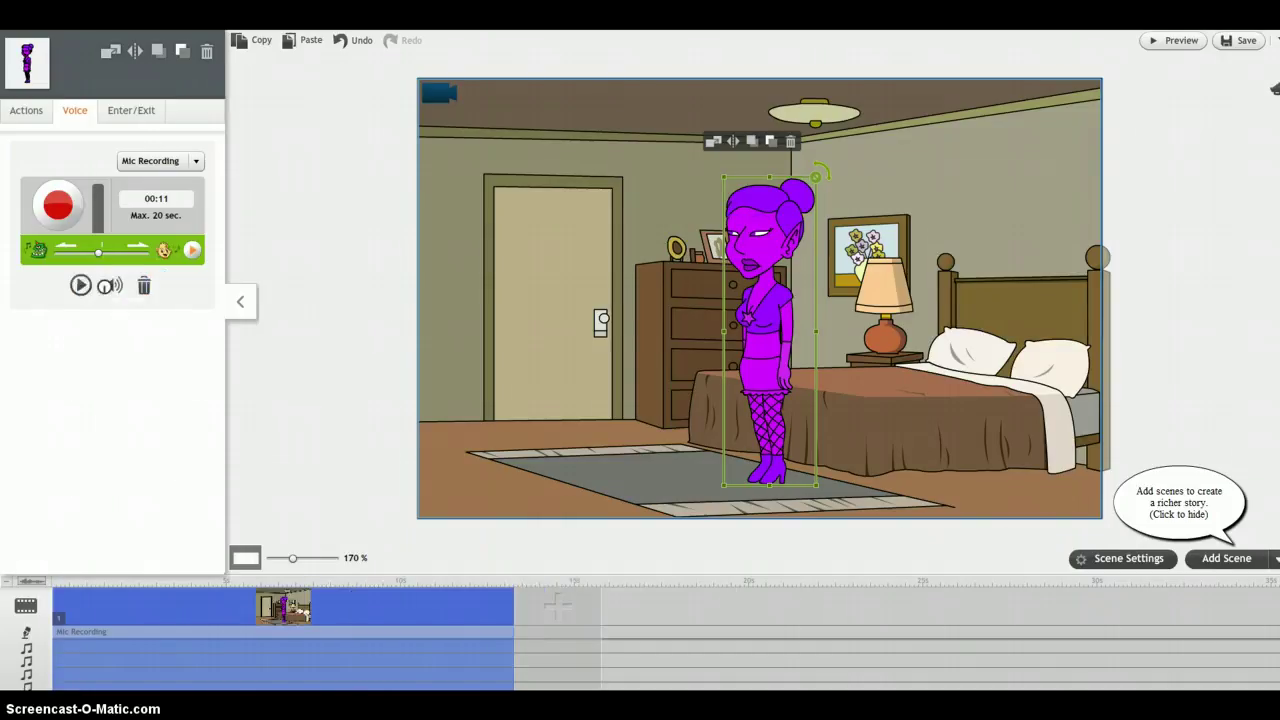
click(81, 286)
Step: Nudge the pitch slightly higher, re-record and apply the 11-second take, then play it
click(80, 285)
drag(97, 255, 104, 253)
click(57, 203)
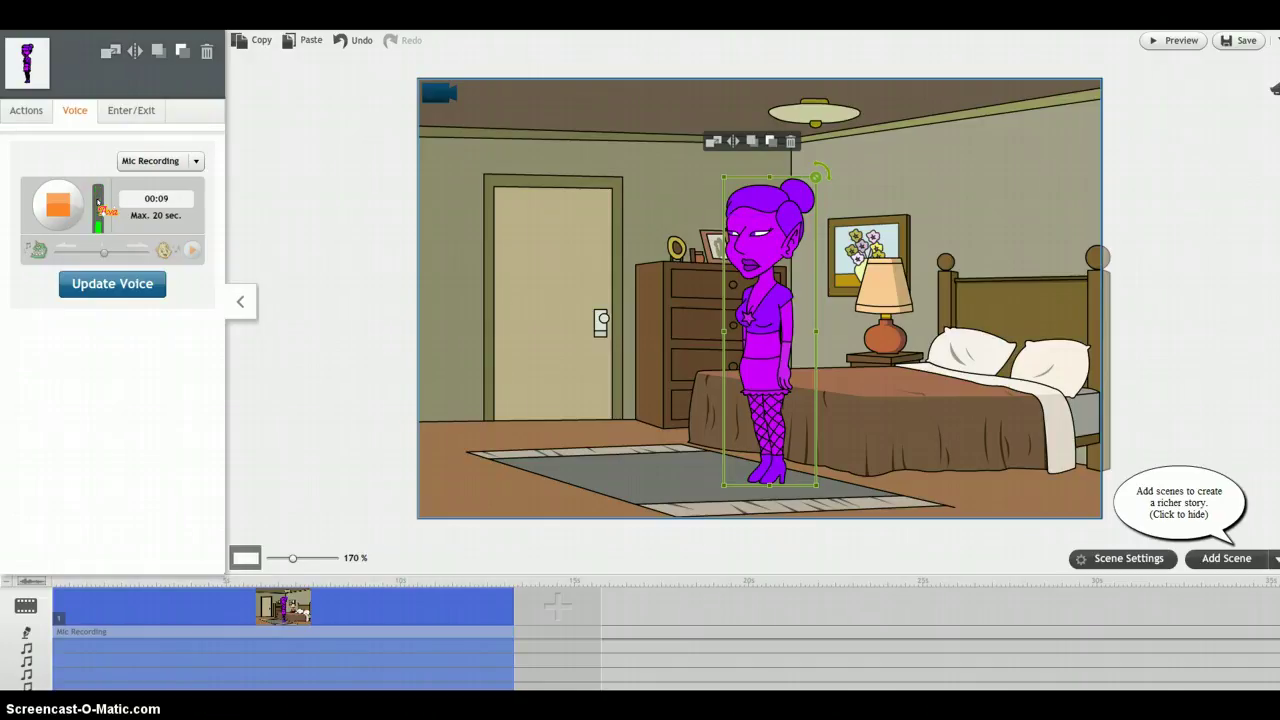
click(78, 218)
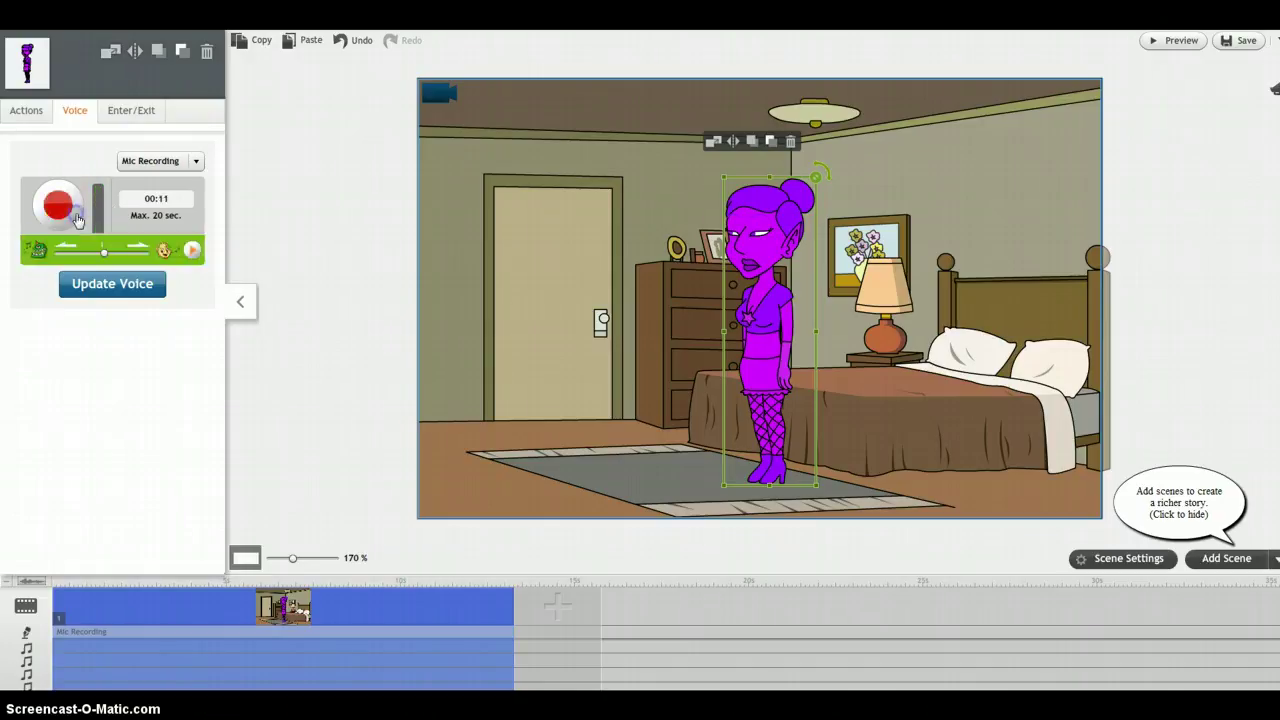
click(115, 291)
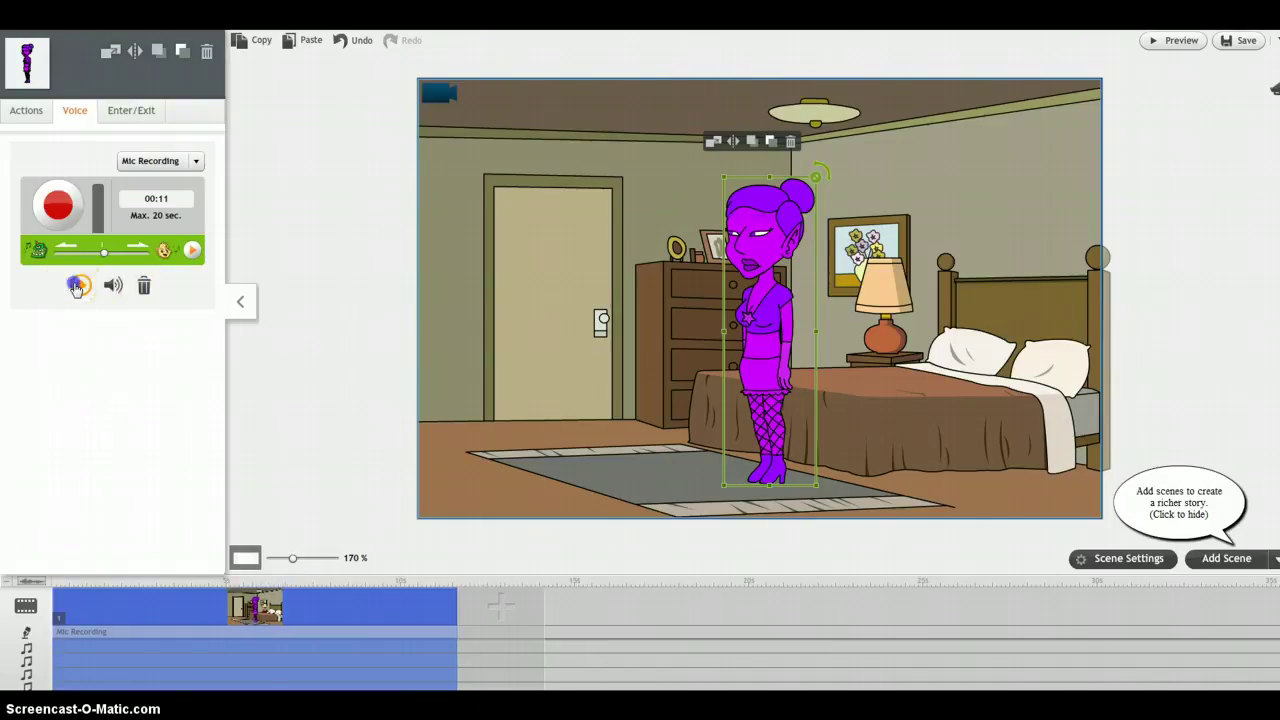
click(78, 286)
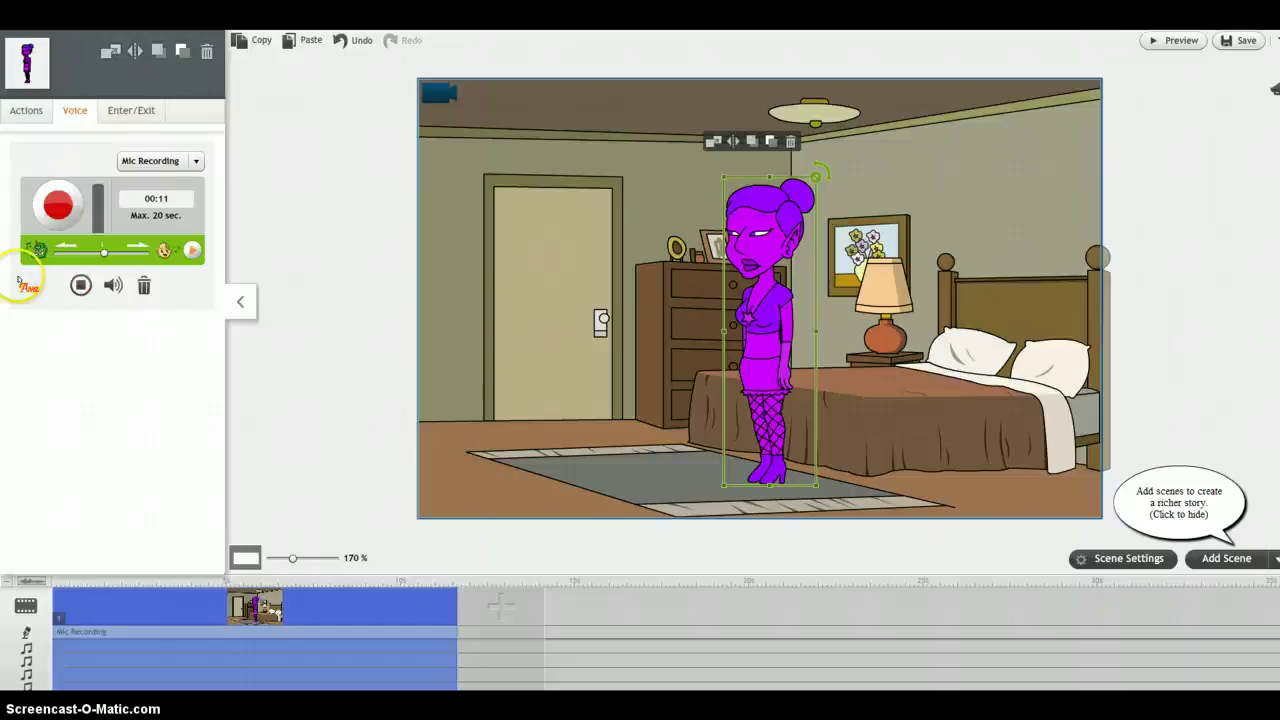
Step: Stop playback, set an even higher pitch, and record a new take to 14 seconds
click(77, 289)
mouse_move(110, 253)
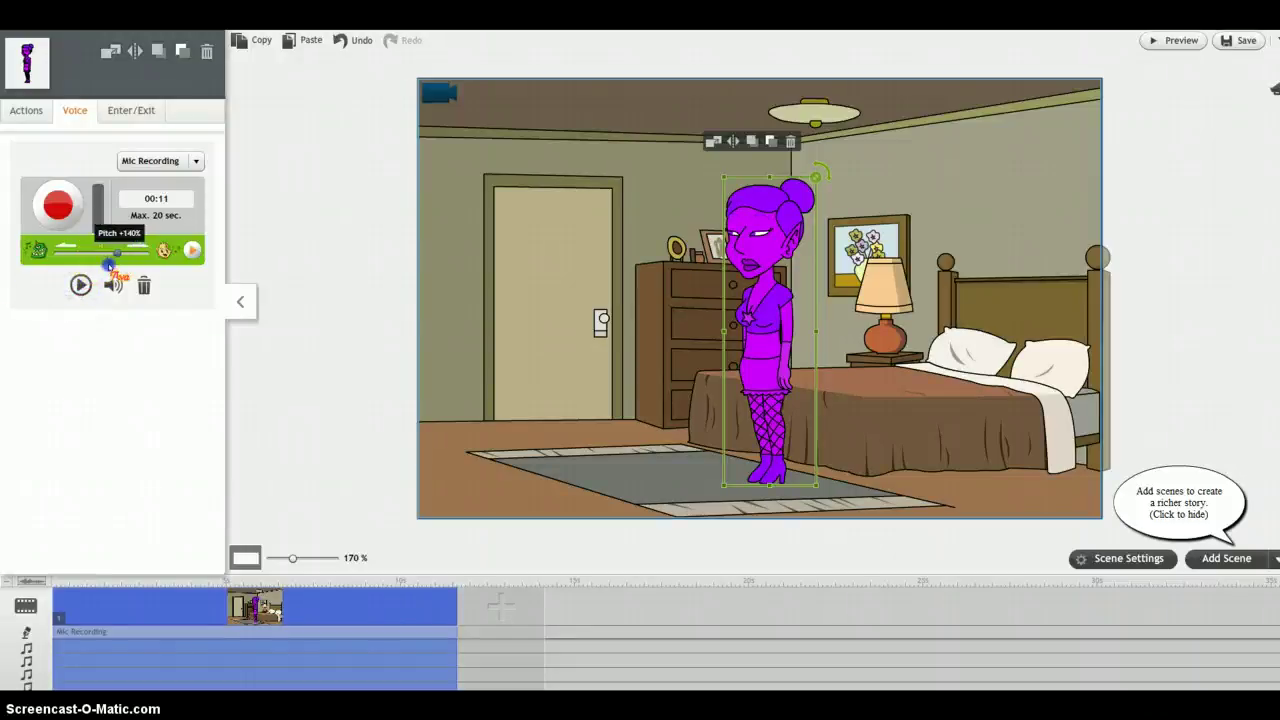
click(83, 305)
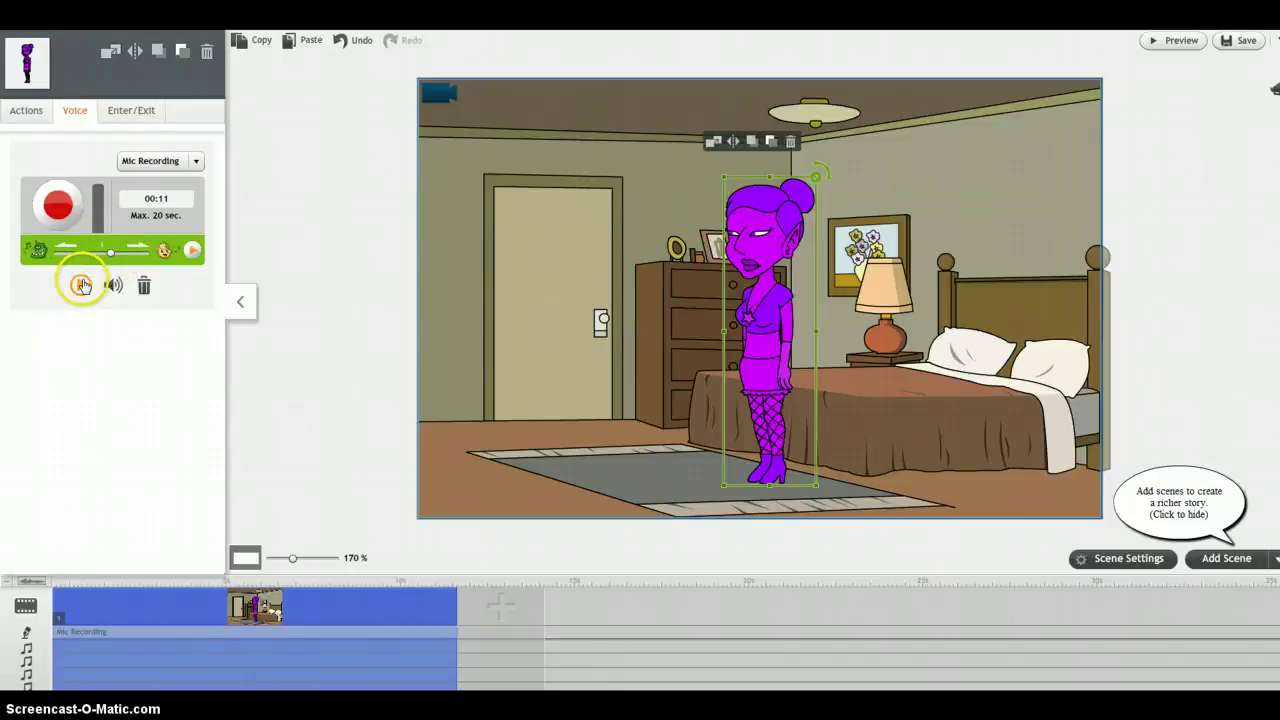
click(57, 210)
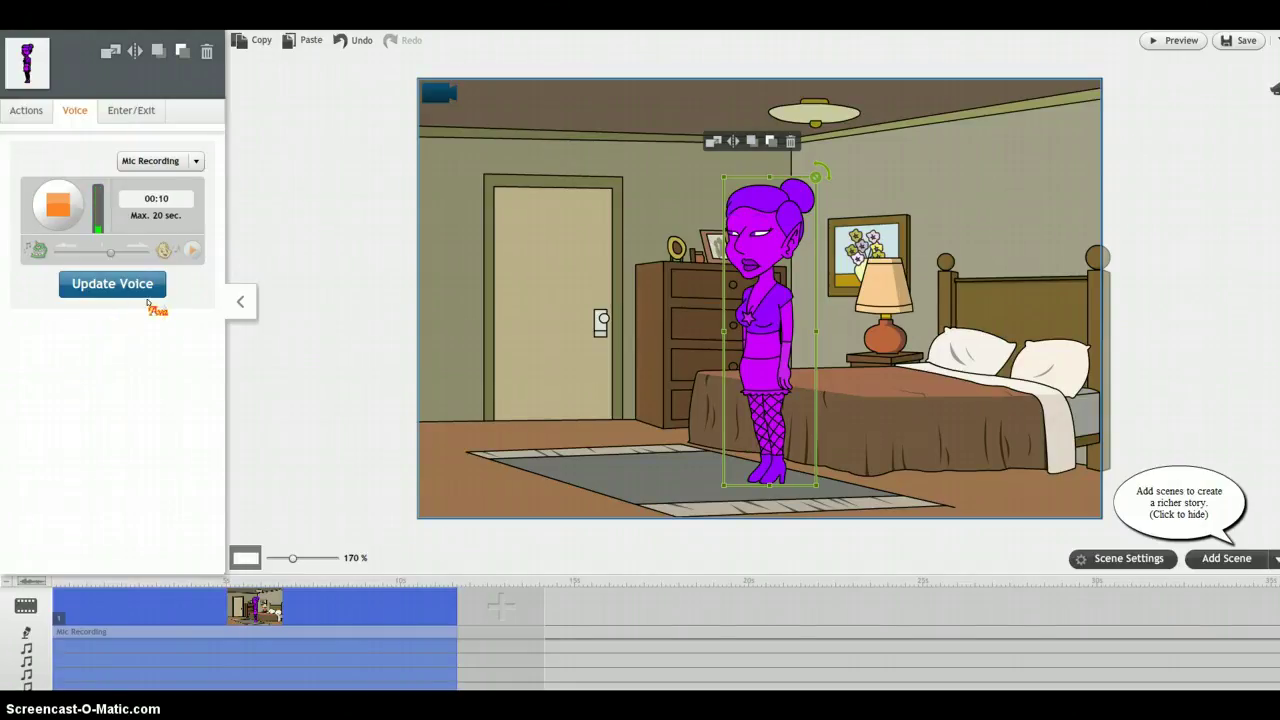
click(151, 322)
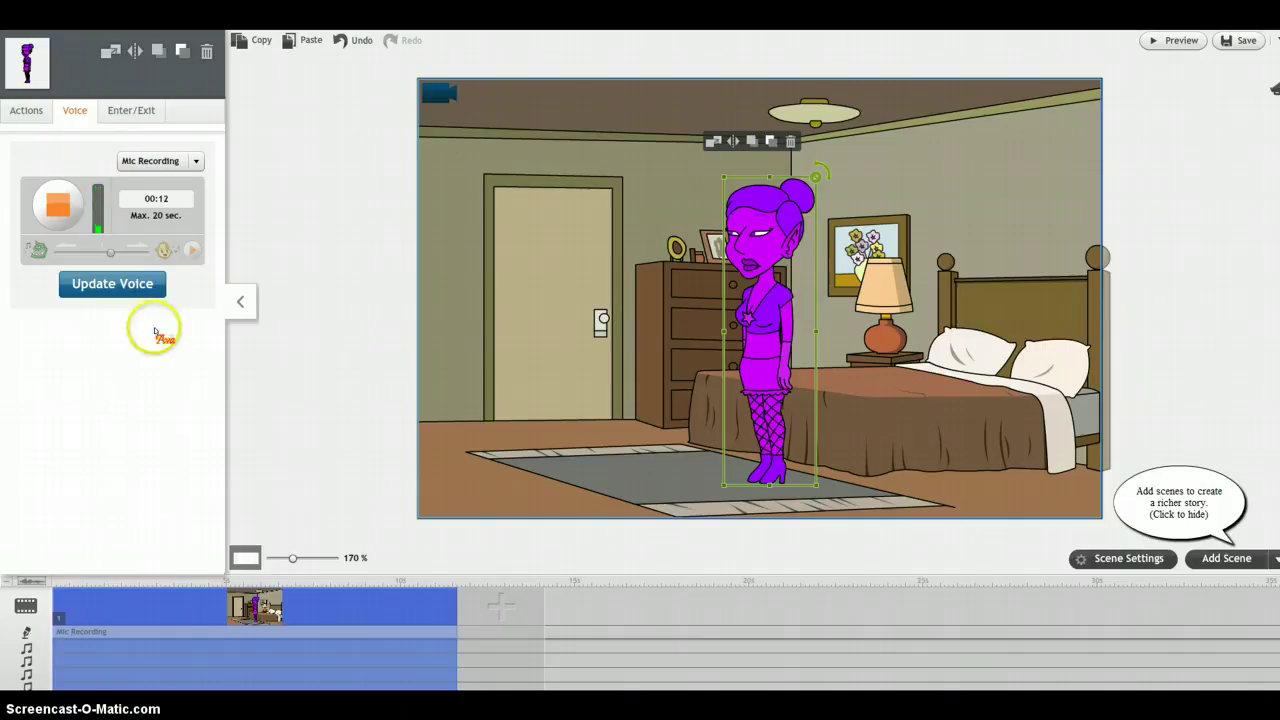
click(101, 293)
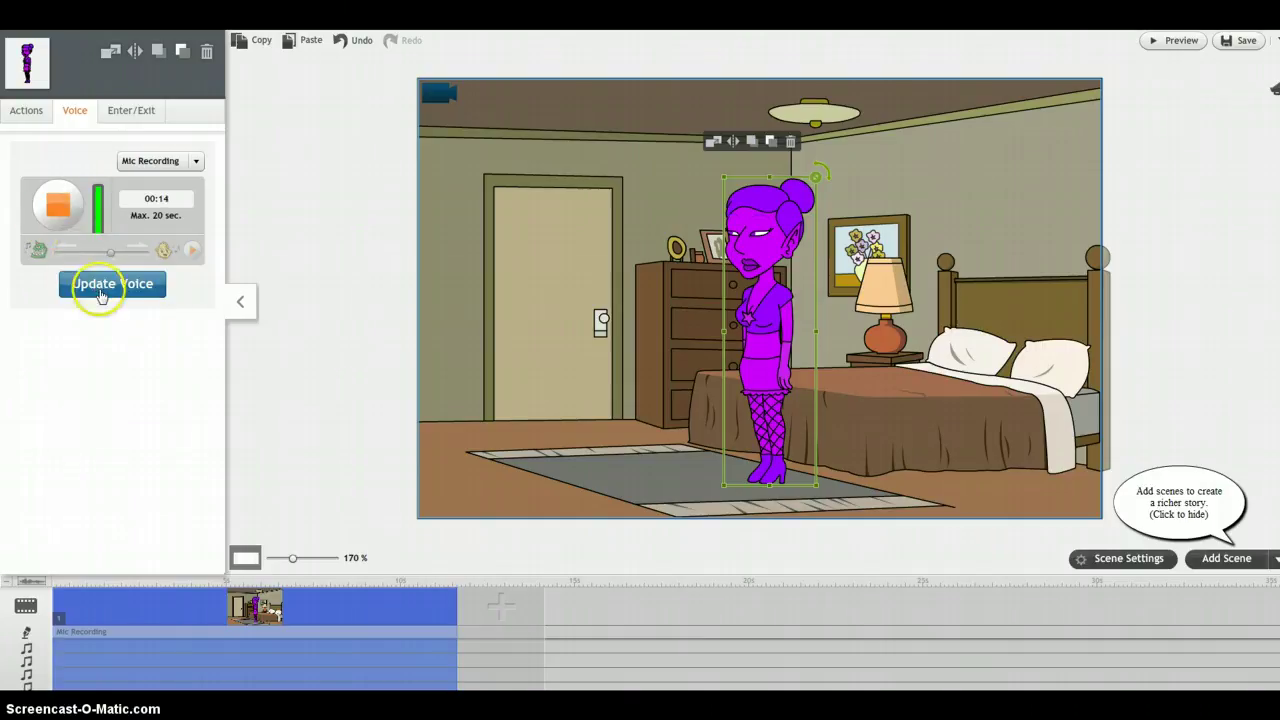
Step: Stop the 14-second take, apply it with Update Voice, and play it back
click(196, 648)
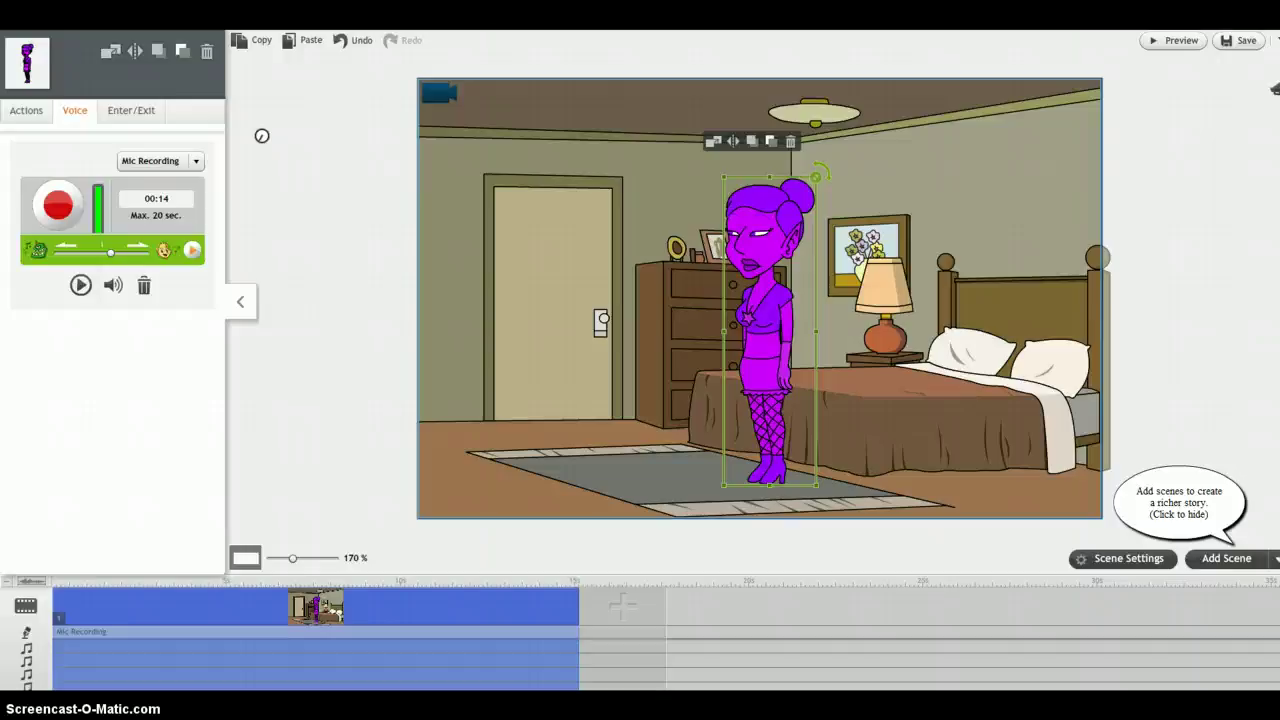
click(80, 285)
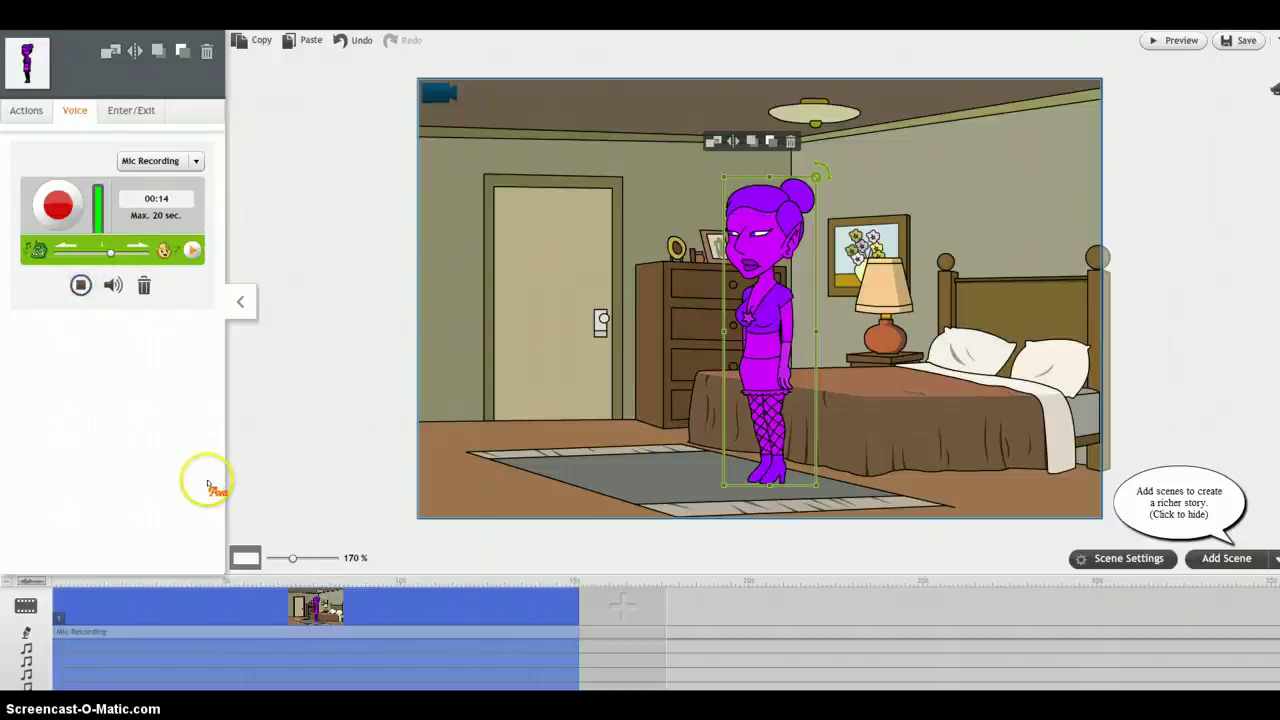